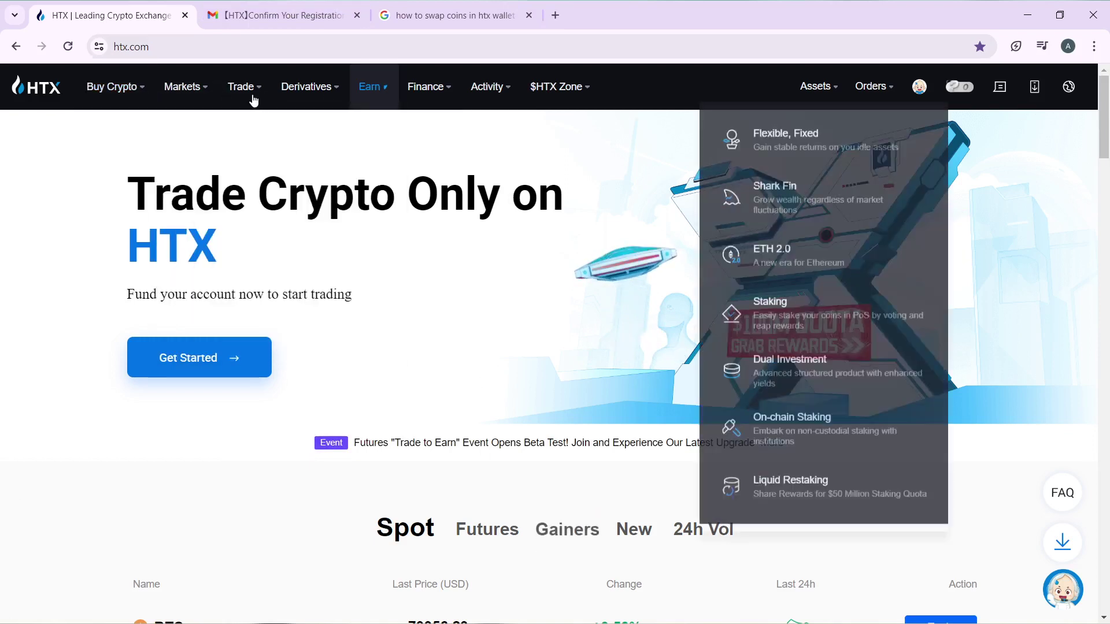
Open HTX's Spot trading page from the Trade menu, landing on the BTC/USDT market
mouse_move(245, 88)
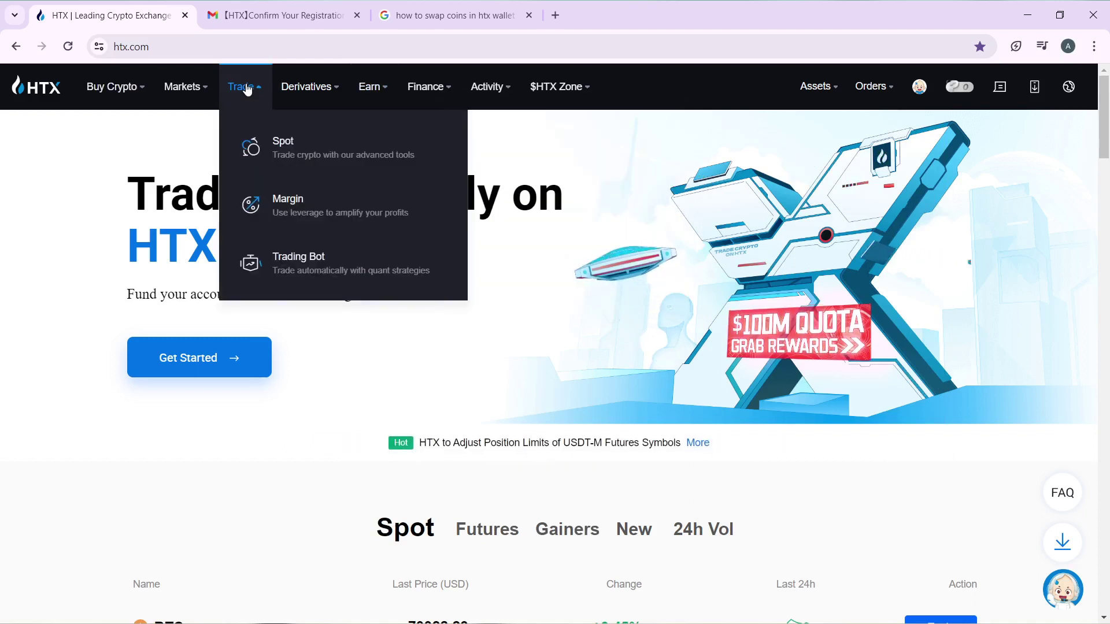
left_click(289, 151)
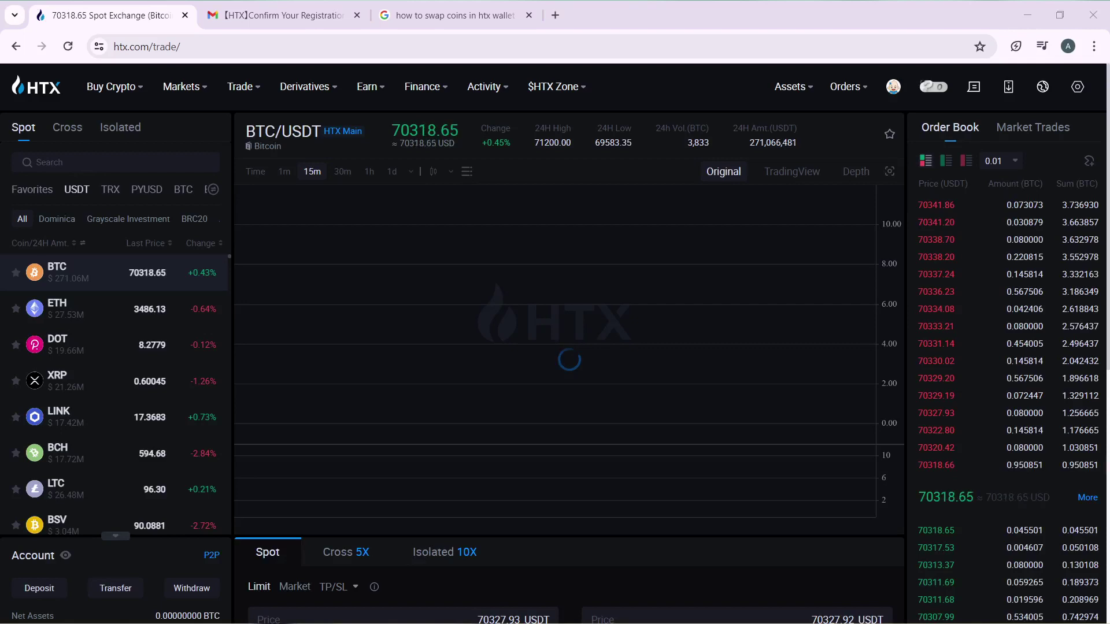
Select ETH in the USDT coin list to load the ETH/USDT market at 3485.86
left_click(654, 542)
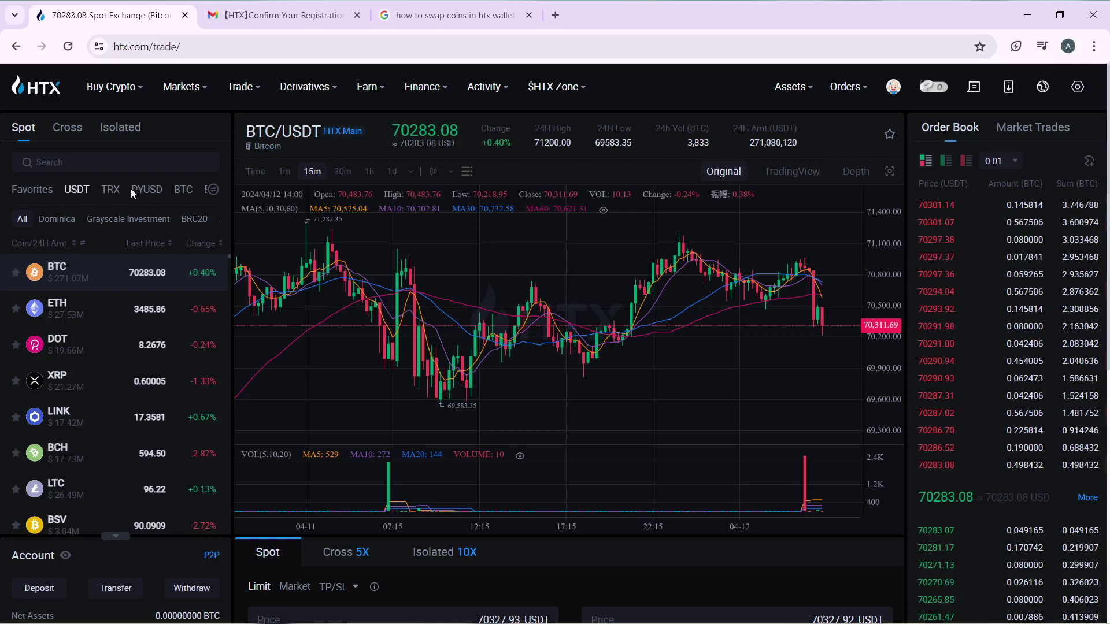
scroll(84, 181, "right", 1)
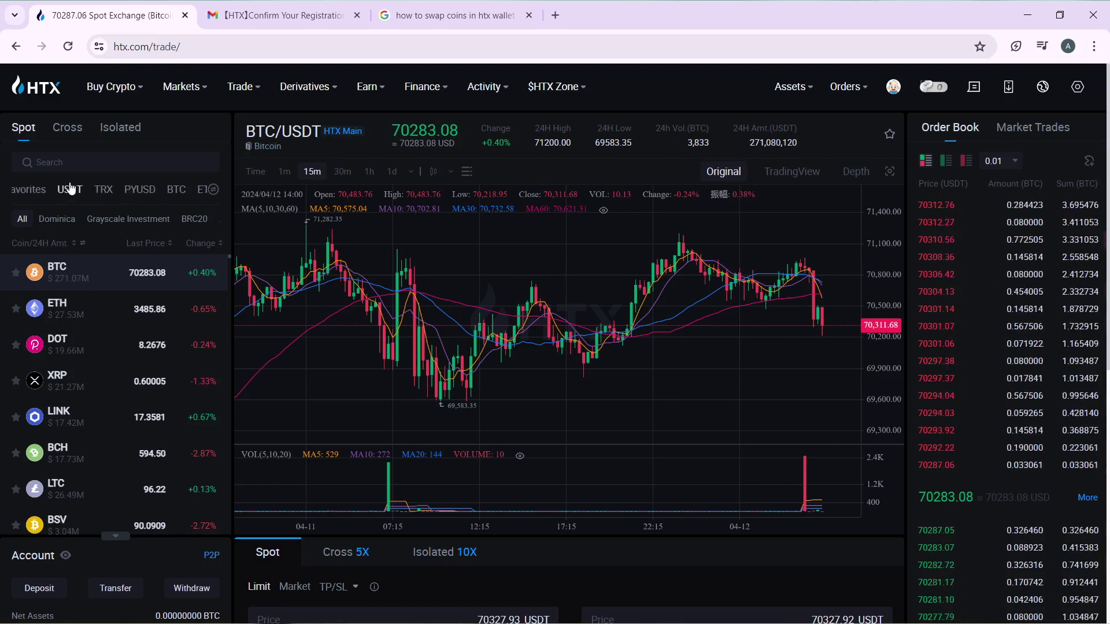
scroll(125, 191, "right", 1)
scroll(174, 197, "left", 2)
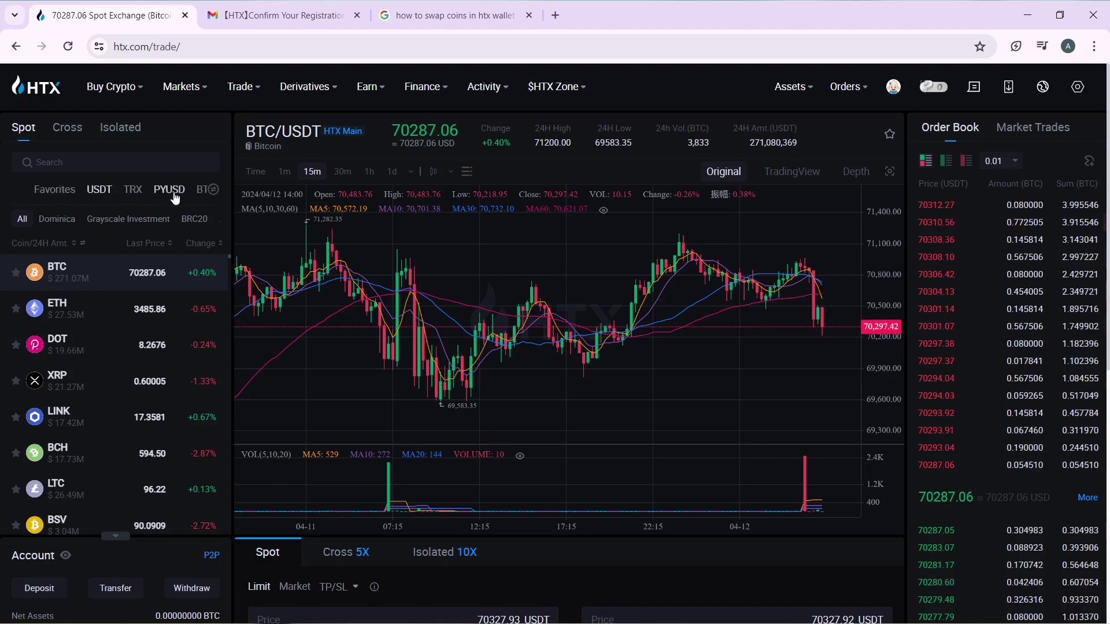
scroll(150, 193, "right", 1)
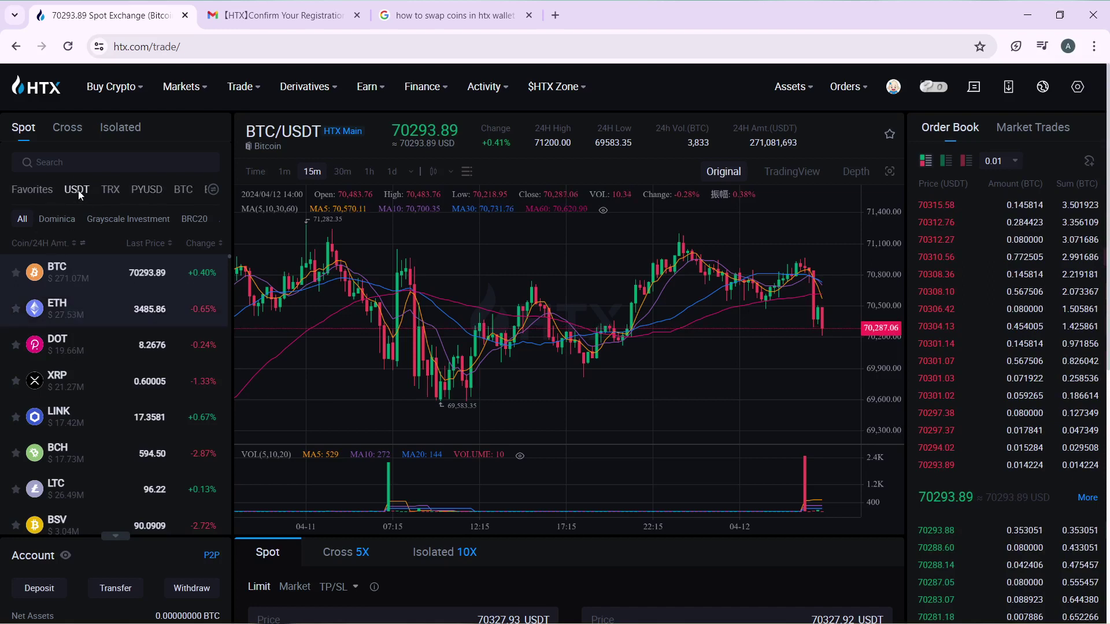
left_click(63, 308)
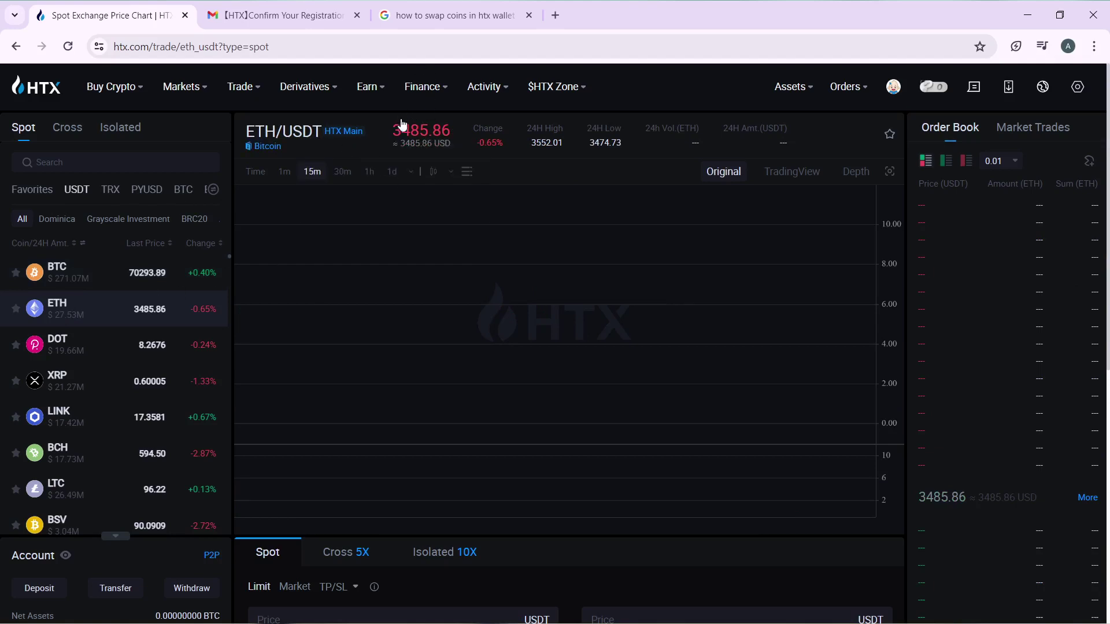
Browse the TRX-quoted markets and load the STRX/TRX market
mouse_move(400, 127)
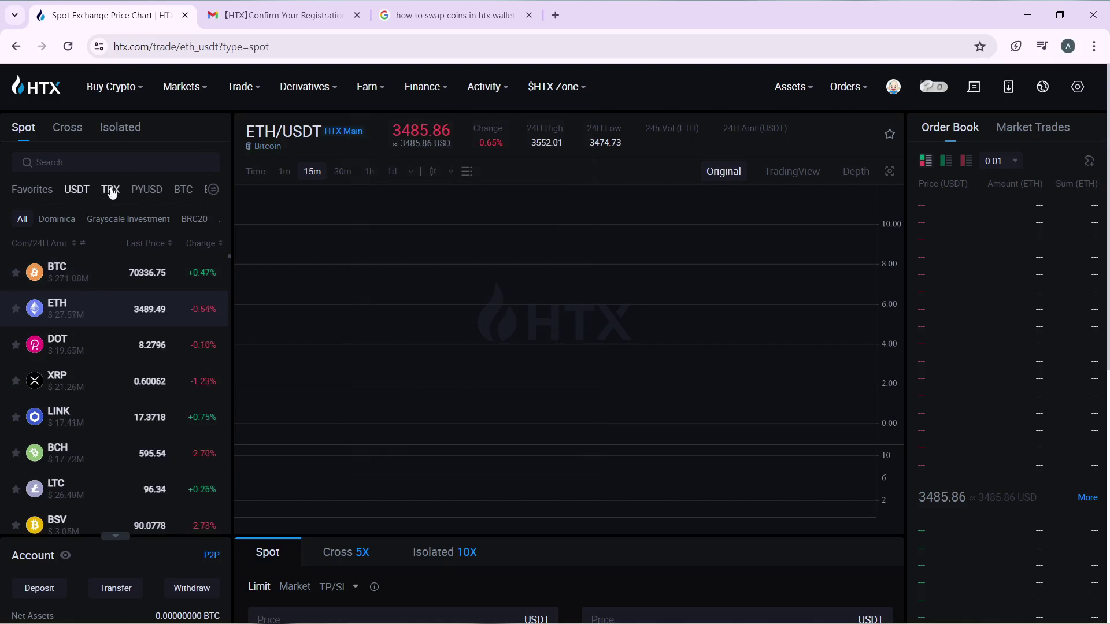
left_click(111, 191)
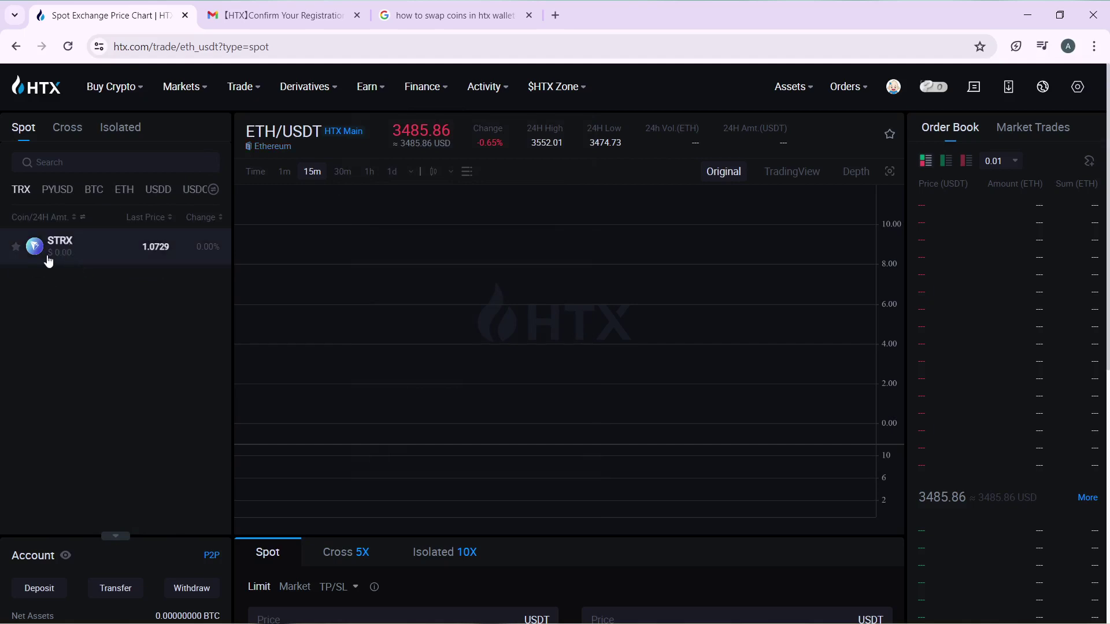
left_click(81, 247)
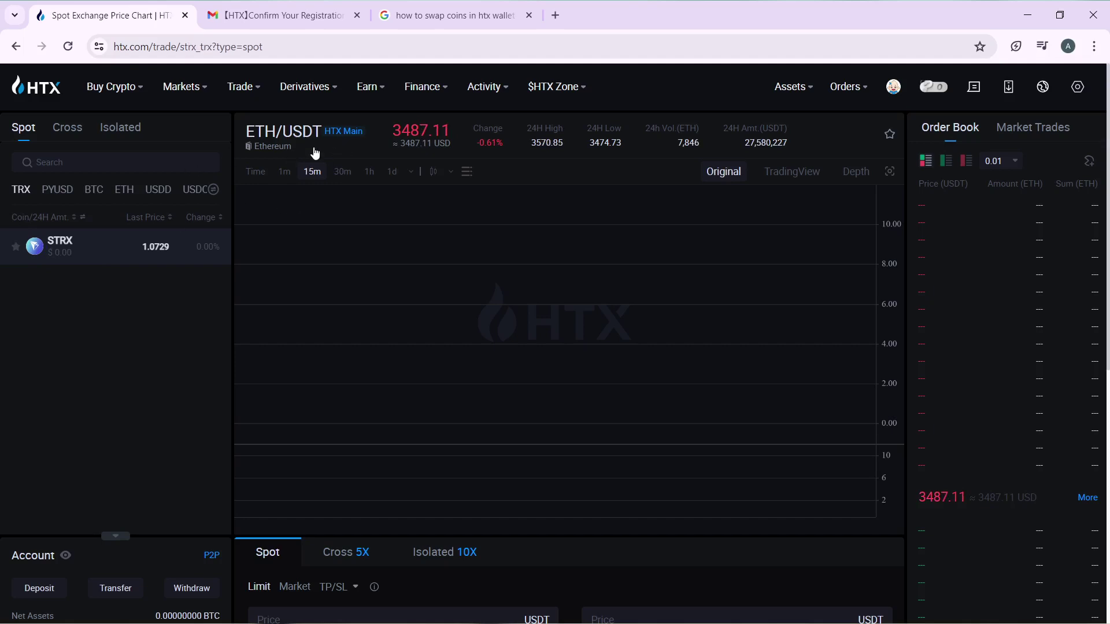
left_click(55, 248)
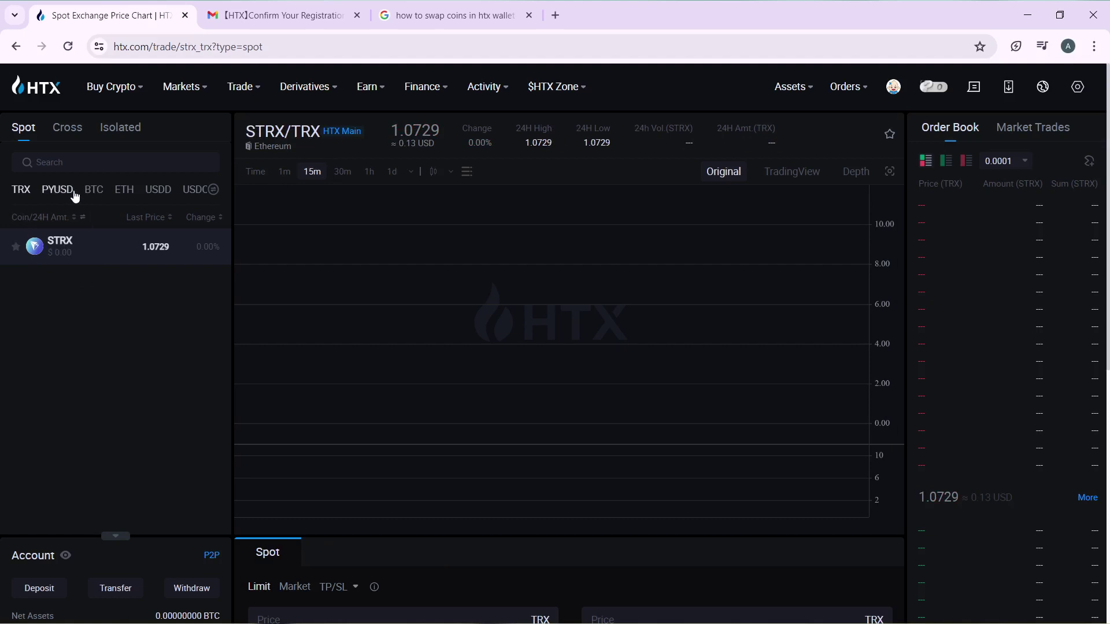
Pick ETH under the BTC quote tab to load ETH/BTC at 0.049601
left_click(96, 192)
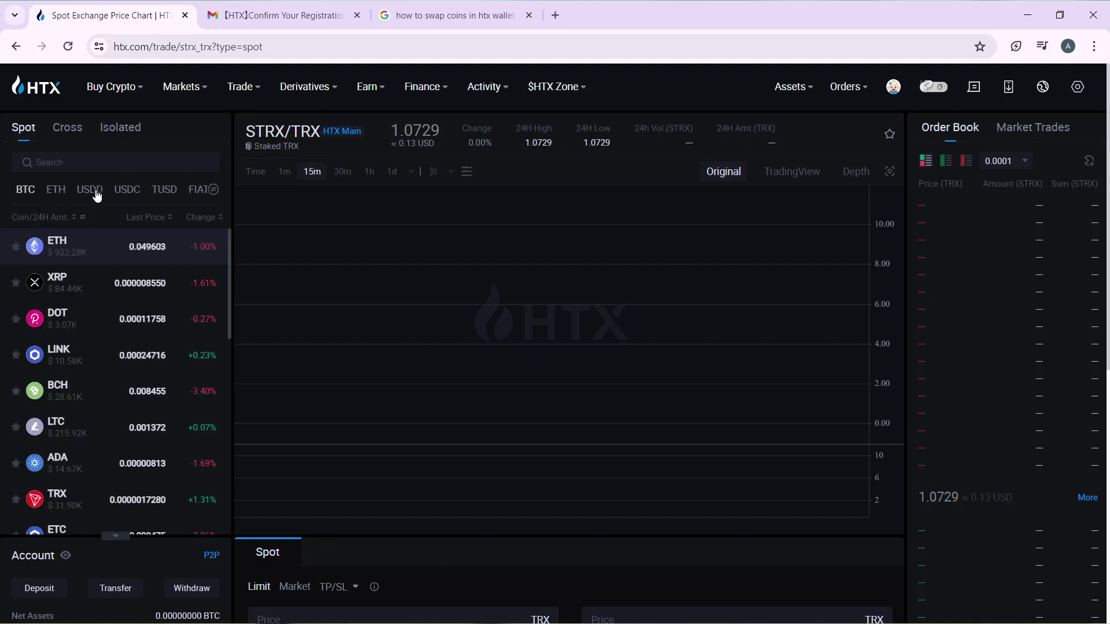
left_click(80, 248)
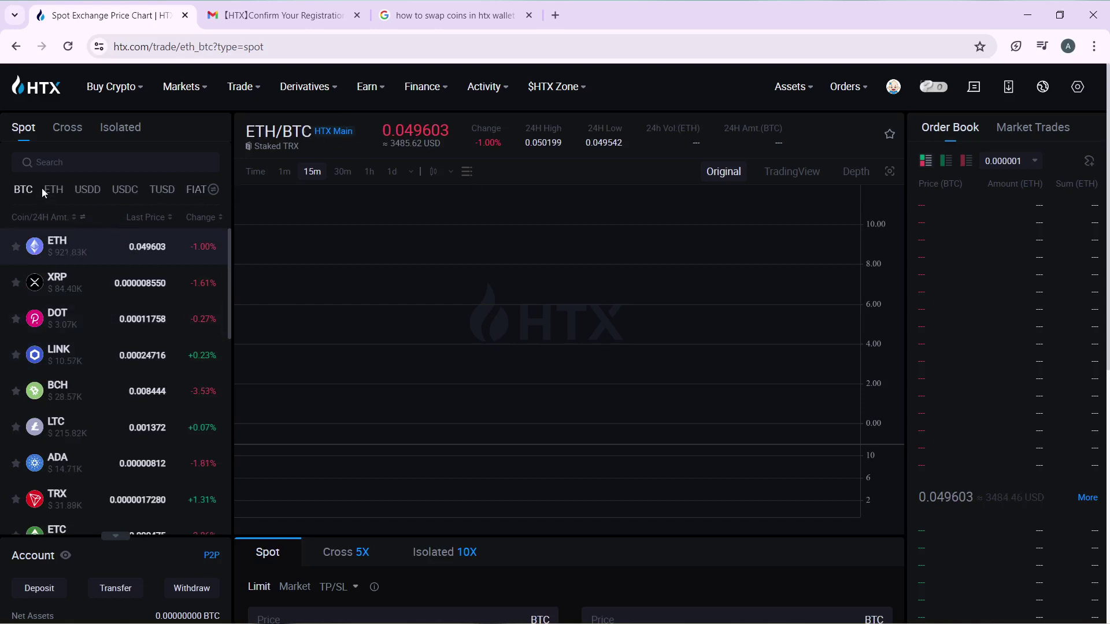
left_click_drag(41, 188, 185, 192)
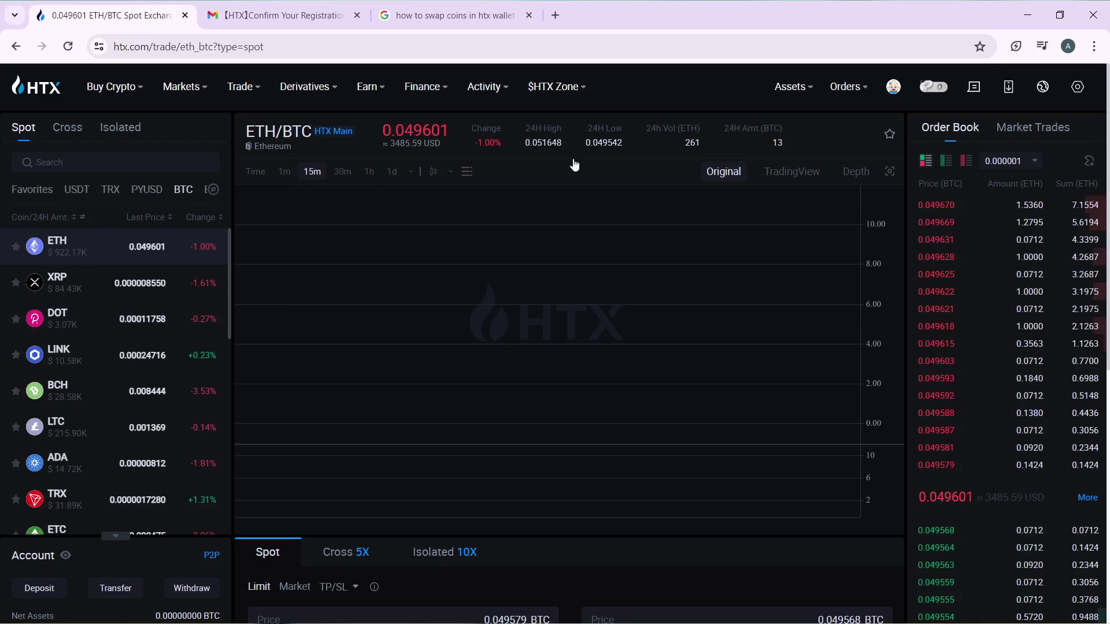
Switch the ETH/BTC order form from Limit to Market orders
scroll(558, 219, "down", 8)
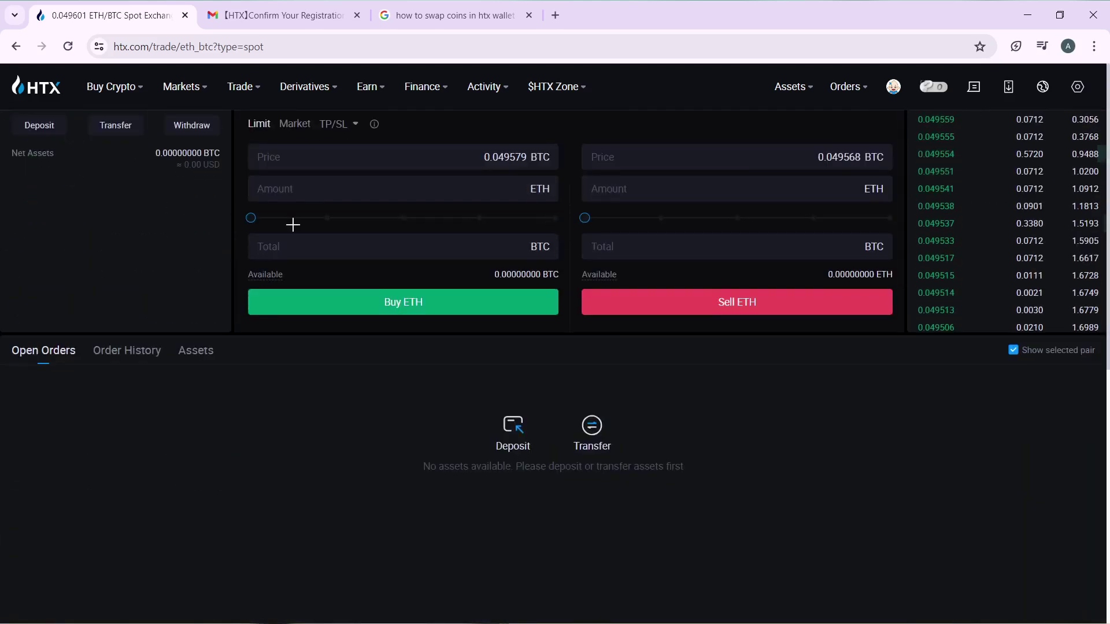
scroll(293, 224, "up", 4)
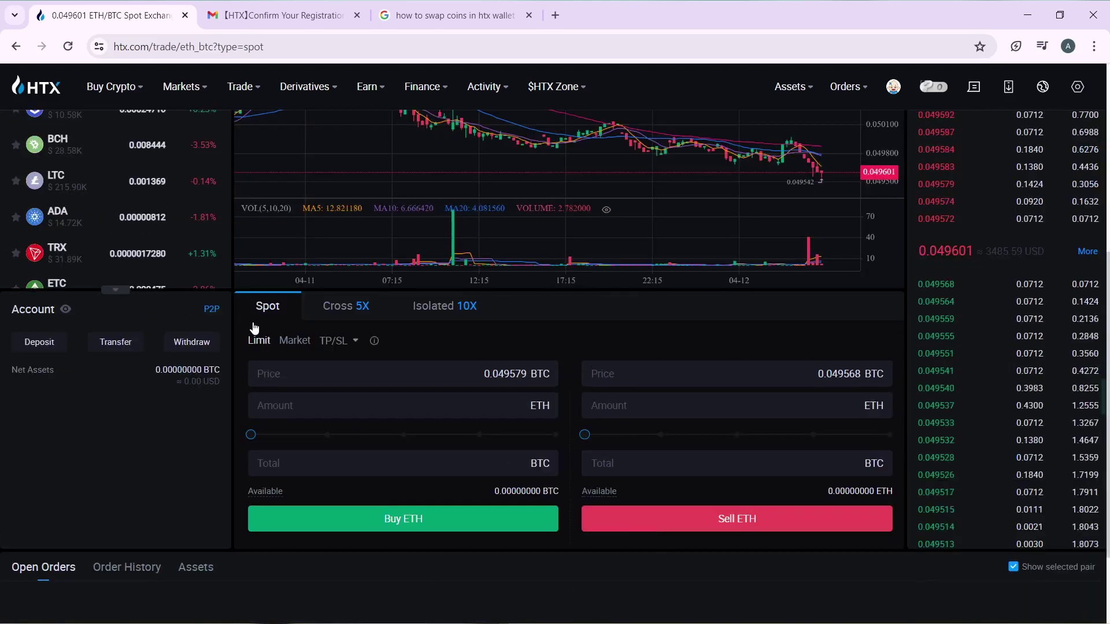
left_click(295, 341)
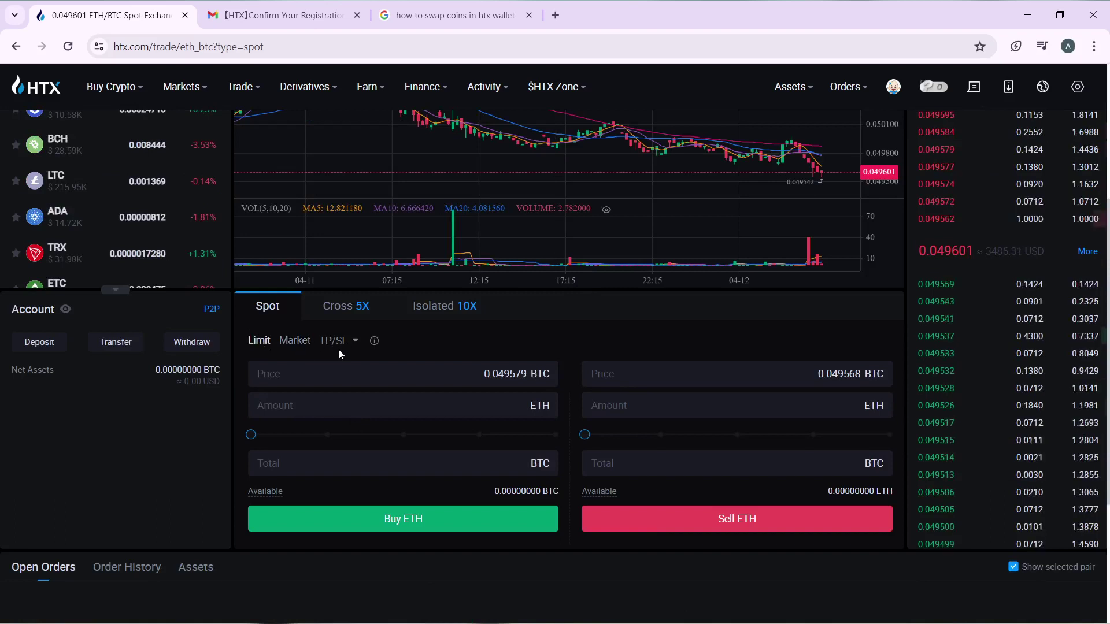
left_click(293, 342)
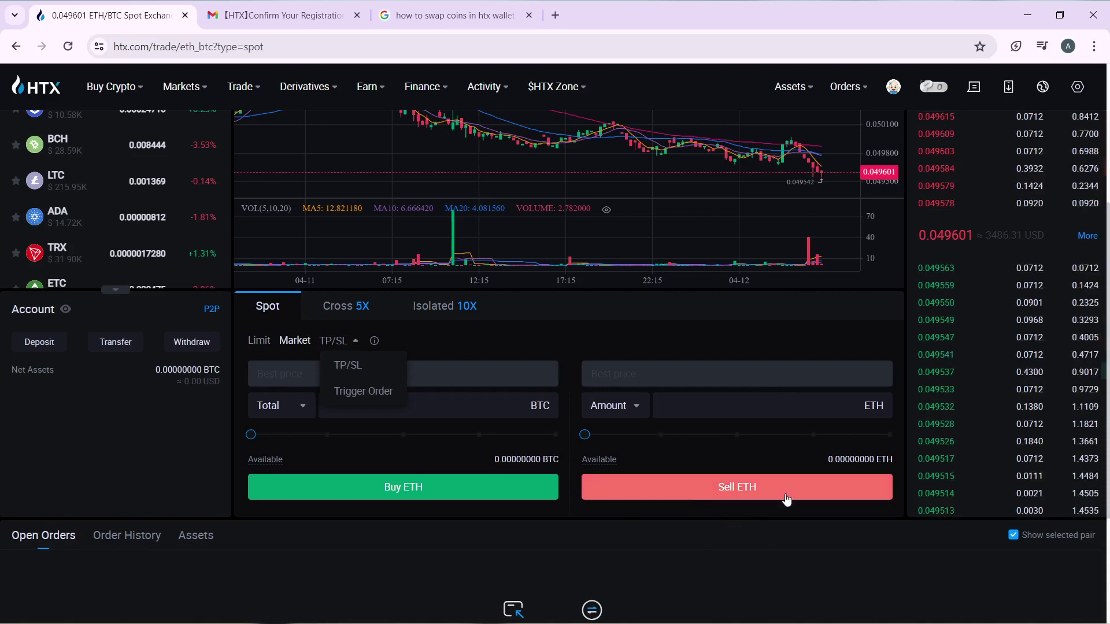
Put the cursor in the Sell side's Amount (ETH) field, after trying the BTC total field
scroll(712, 411, "up", 4)
scroll(715, 428, "down", 5)
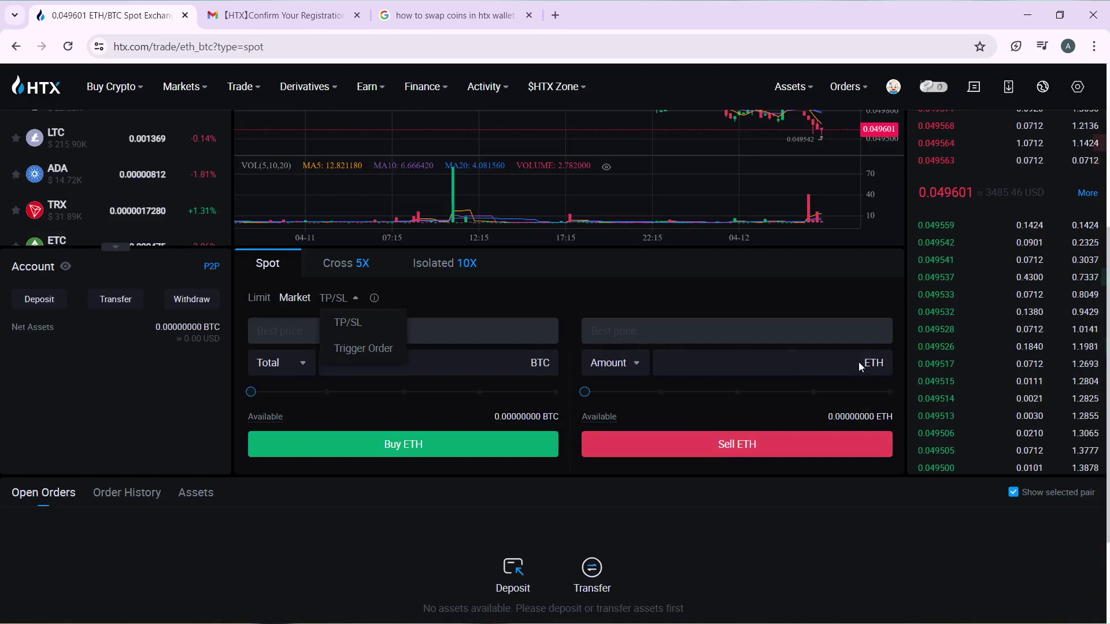
scroll(628, 382, "up", 3)
scroll(627, 383, "down", 1)
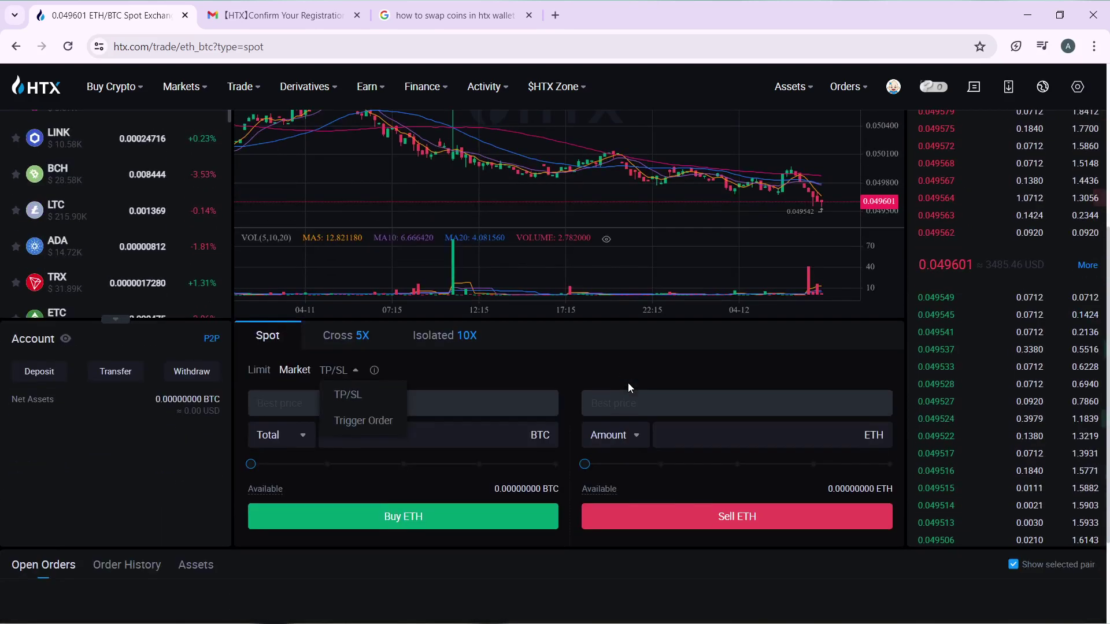
scroll(642, 394, "down", 1)
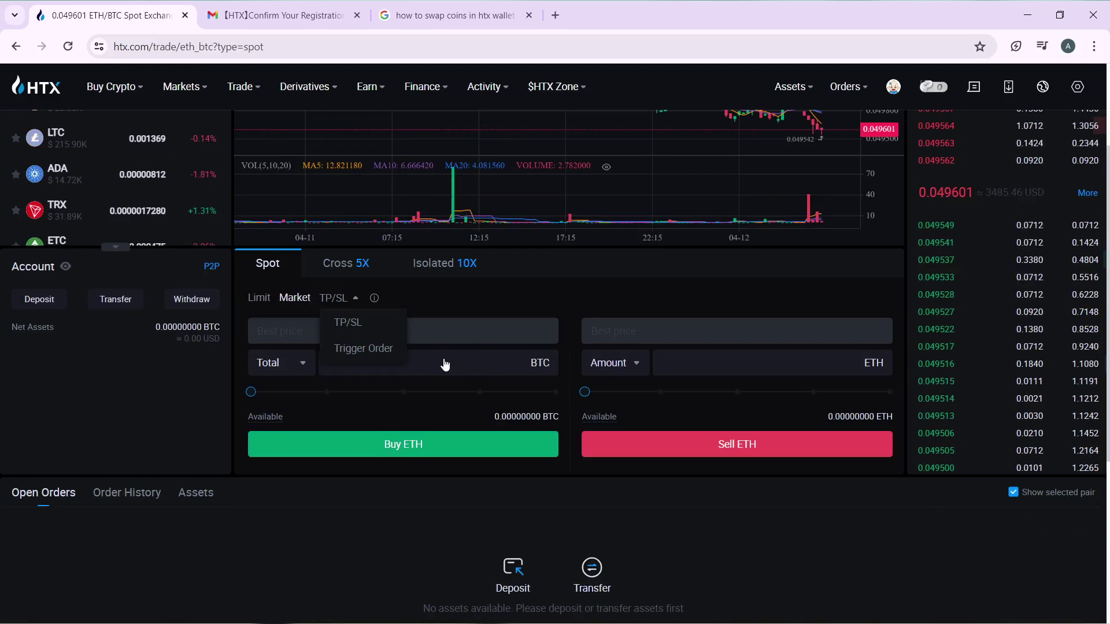
left_click(460, 366)
scroll(263, 214, "up", 1)
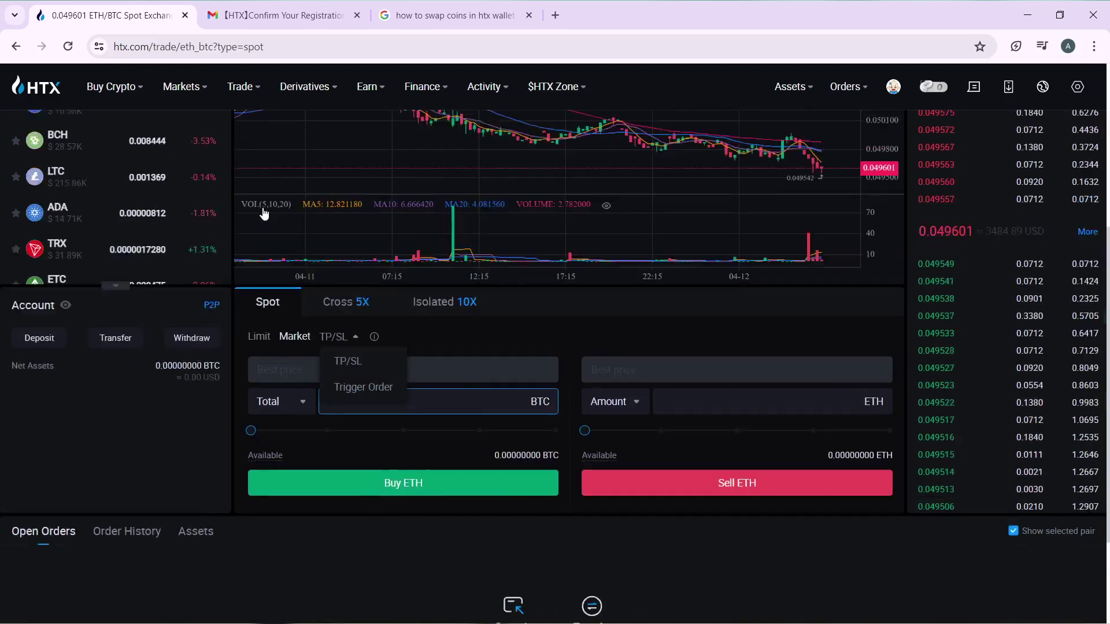
scroll(272, 209, "up", 4)
scroll(300, 196, "down", 7)
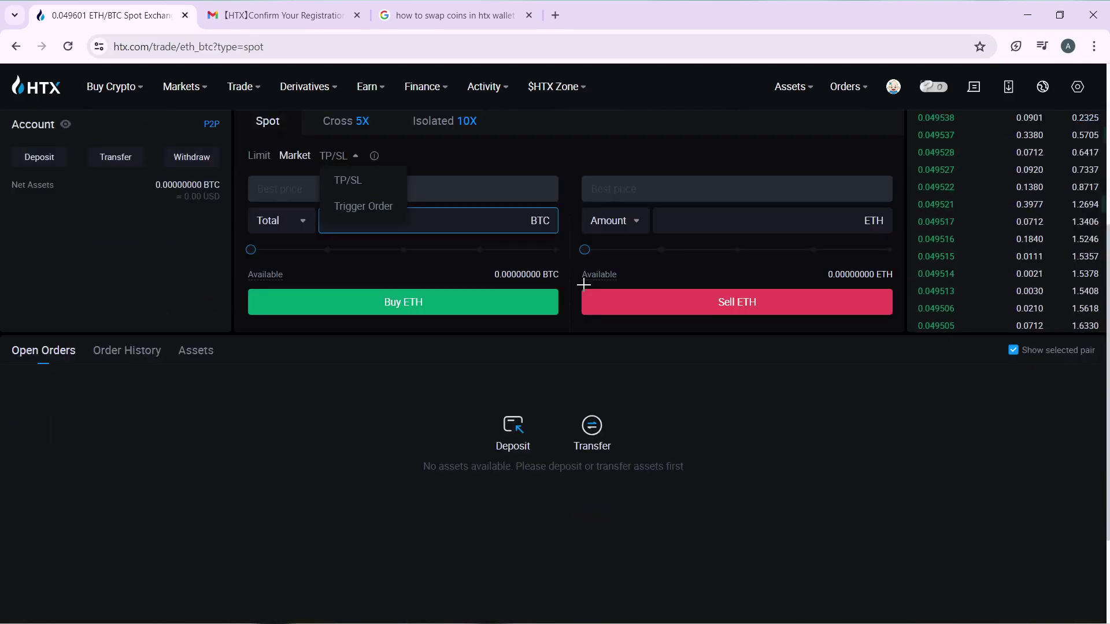
scroll(583, 284, "up", 2)
left_click(863, 371)
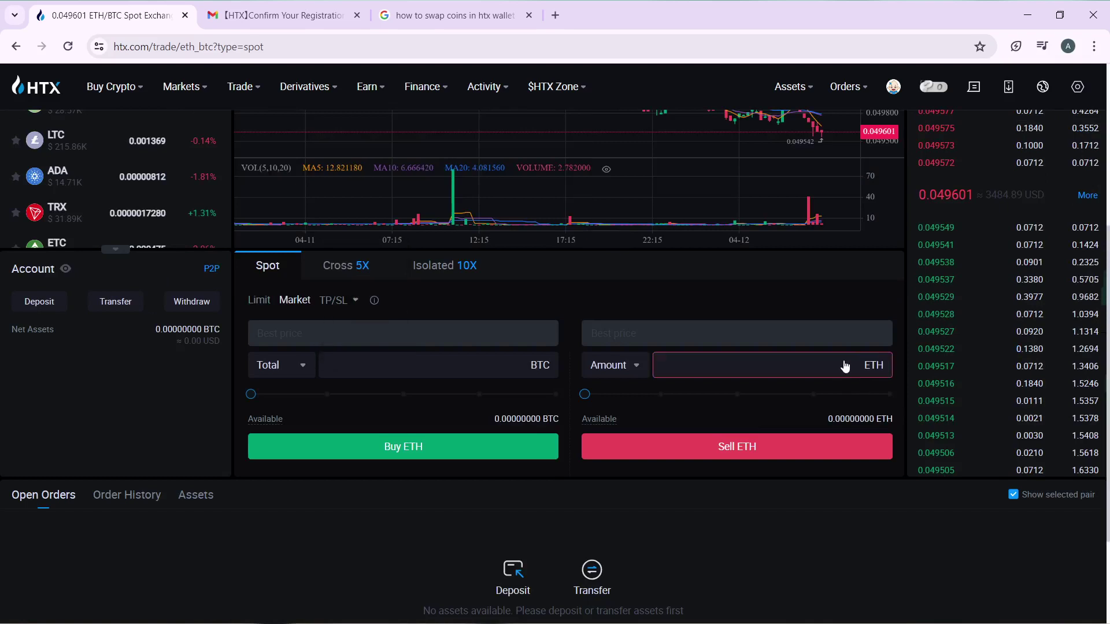
Enter 1000 ETH as the market sell amount, triggering the 0.0000 ETH available warning
scroll(813, 365, "up", 5)
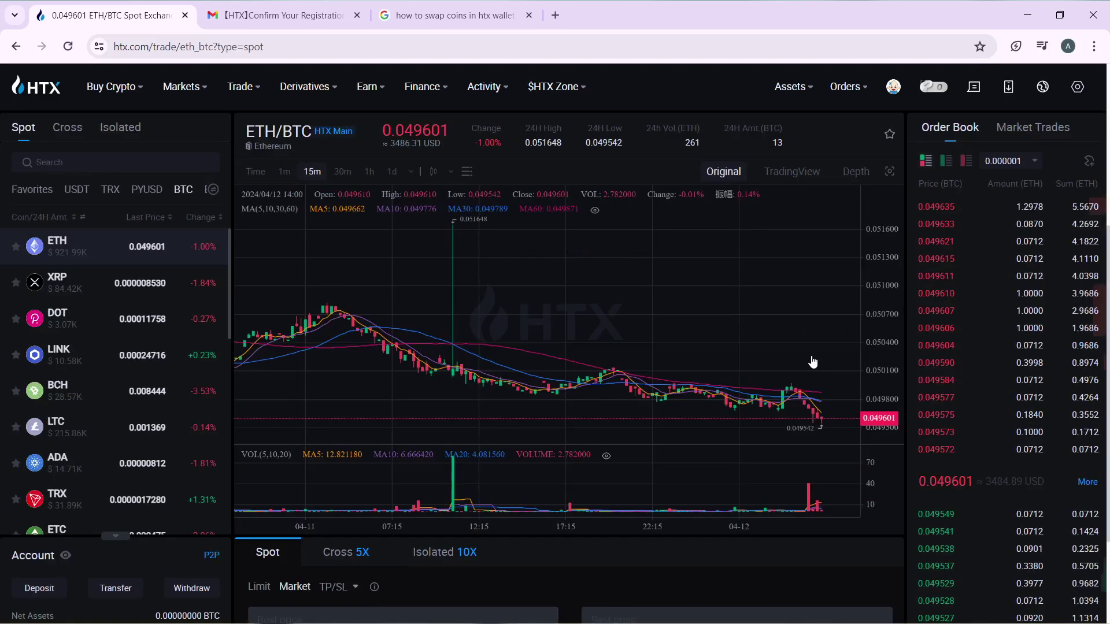
scroll(811, 362, "down", 5)
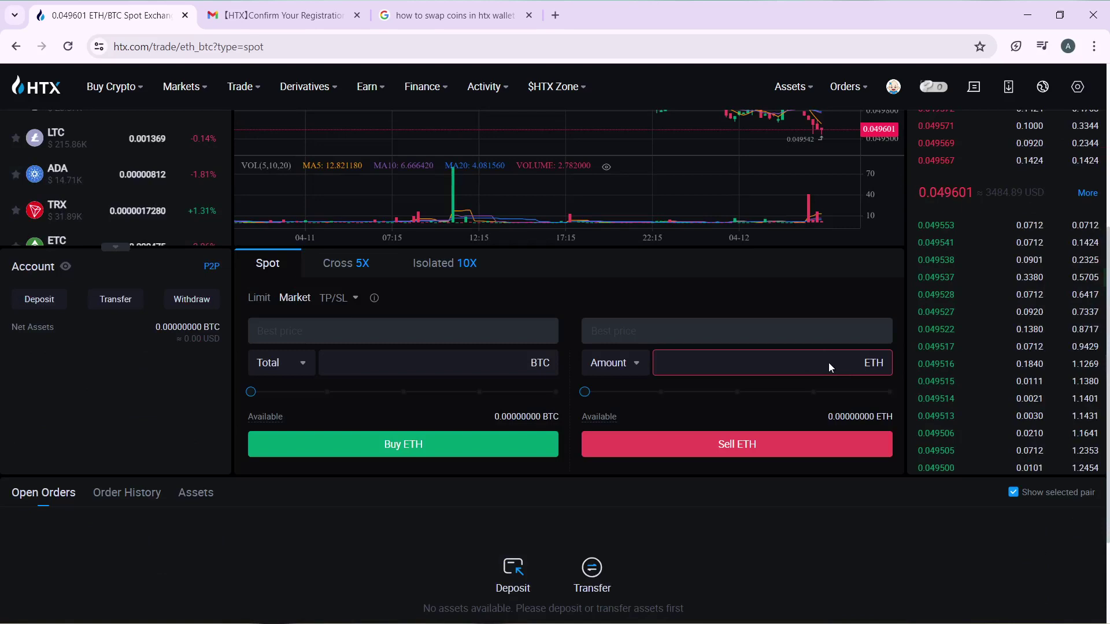
left_click(814, 365)
type("1")
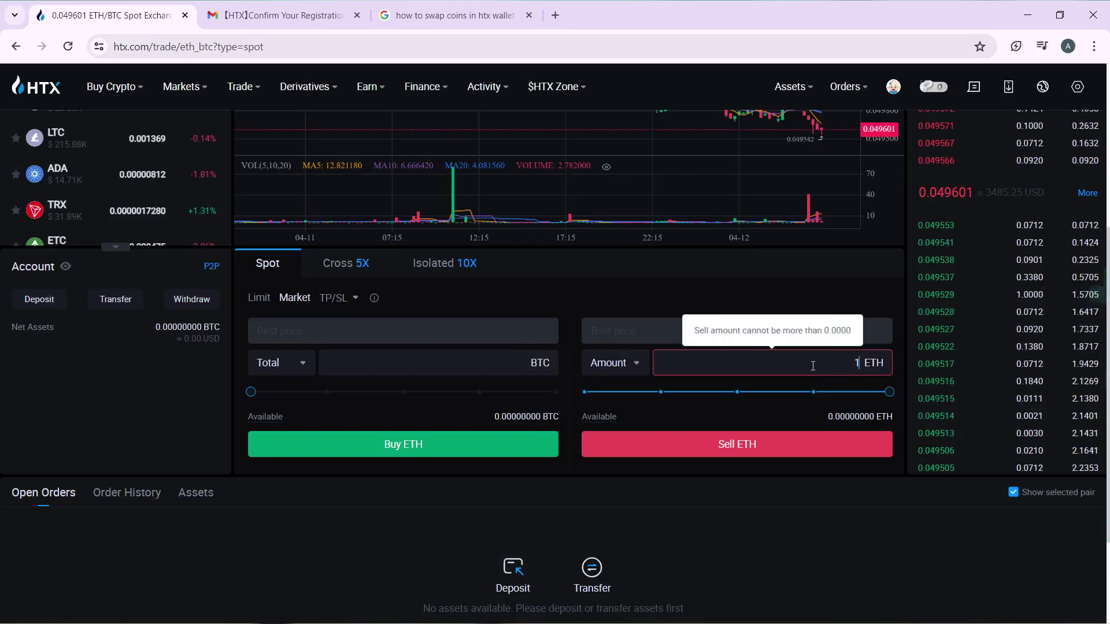
type("000")
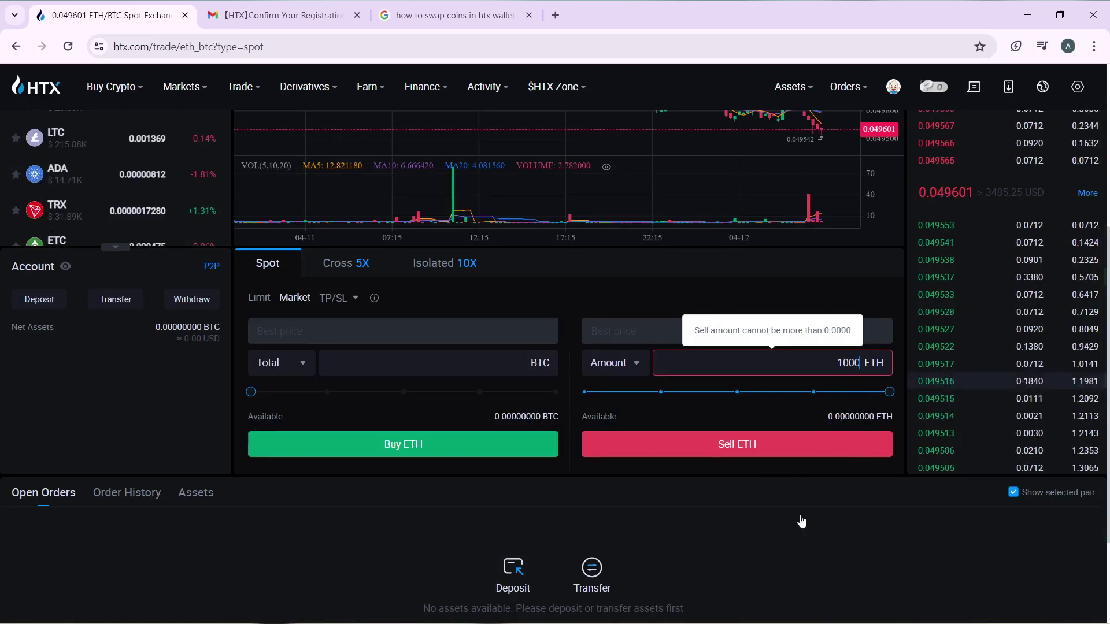
scroll(826, 395, "up", 2)
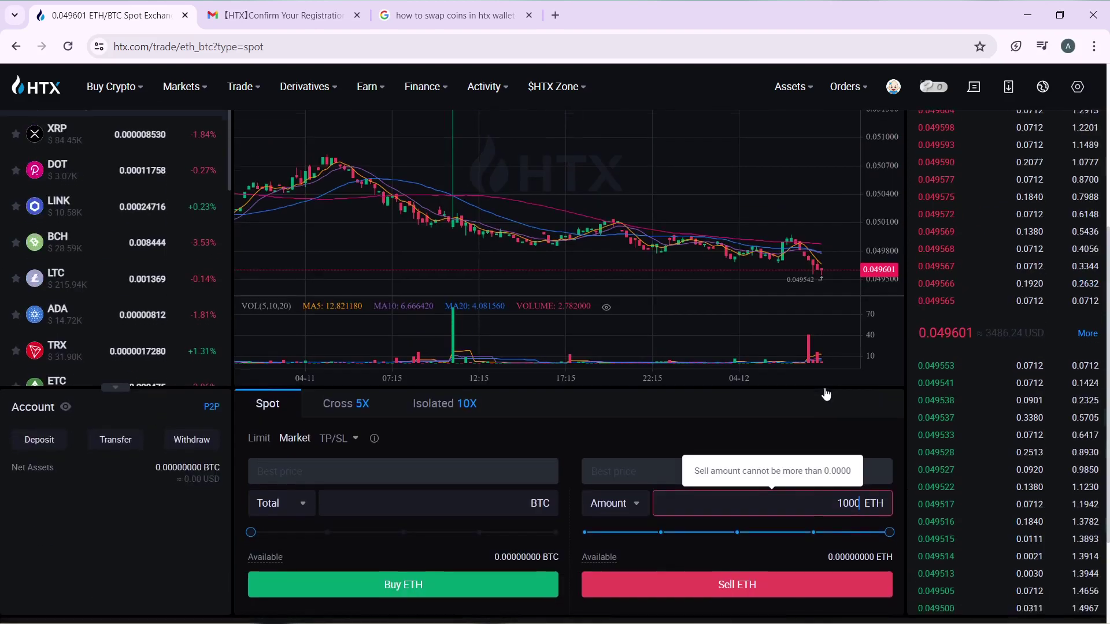
scroll(824, 391, "down", 2)
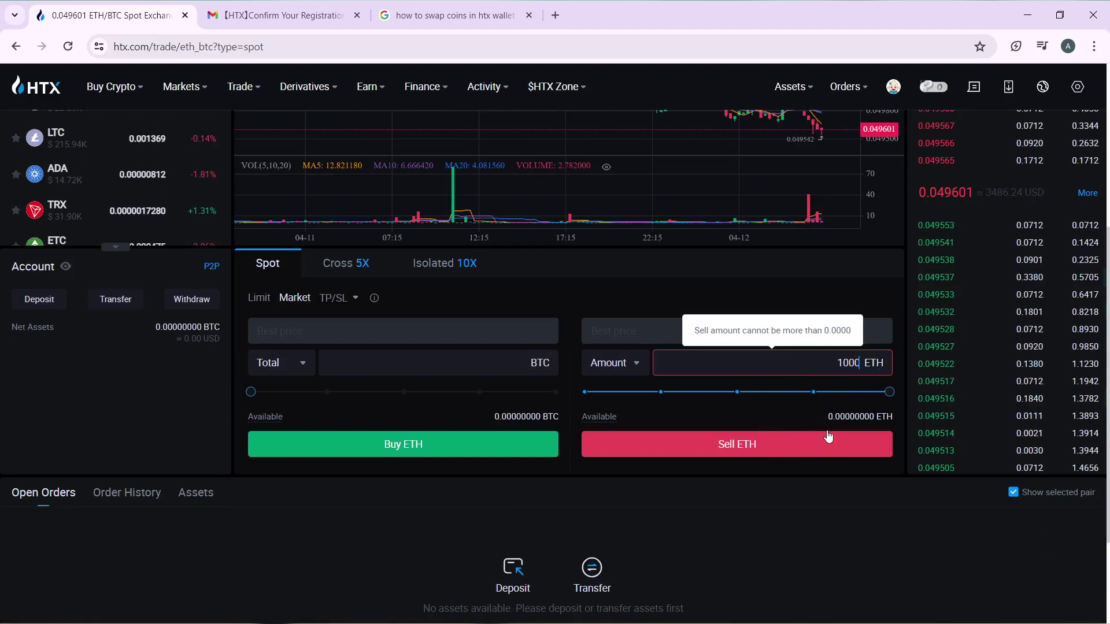
left_click(882, 395)
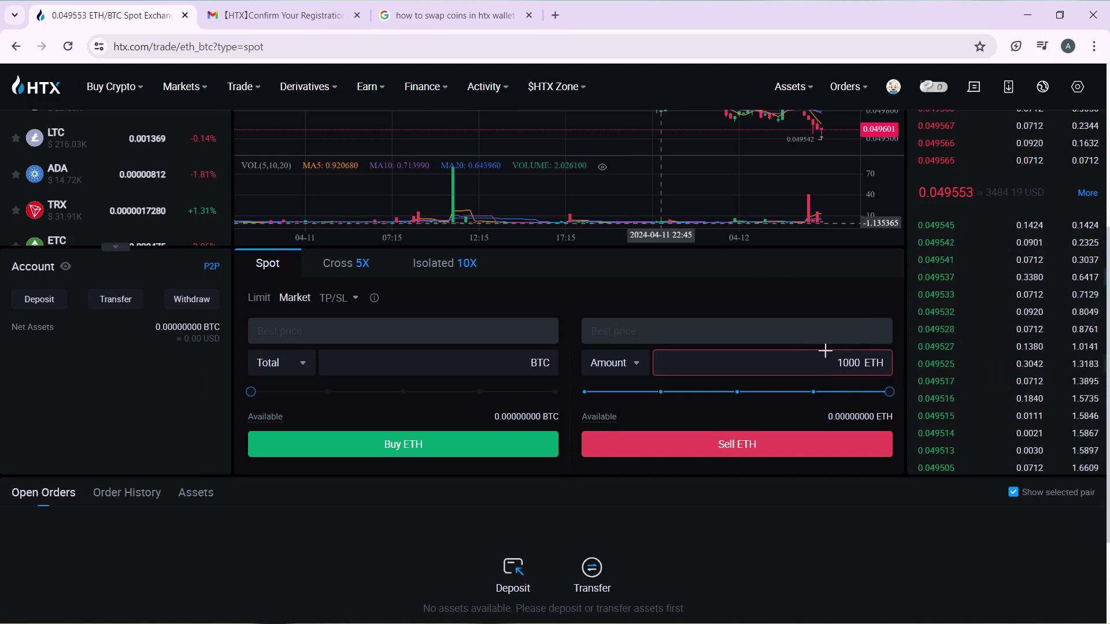
scroll(821, 347, "up", 4)
scroll(817, 337, "down", 6)
scroll(808, 302, "up", 1)
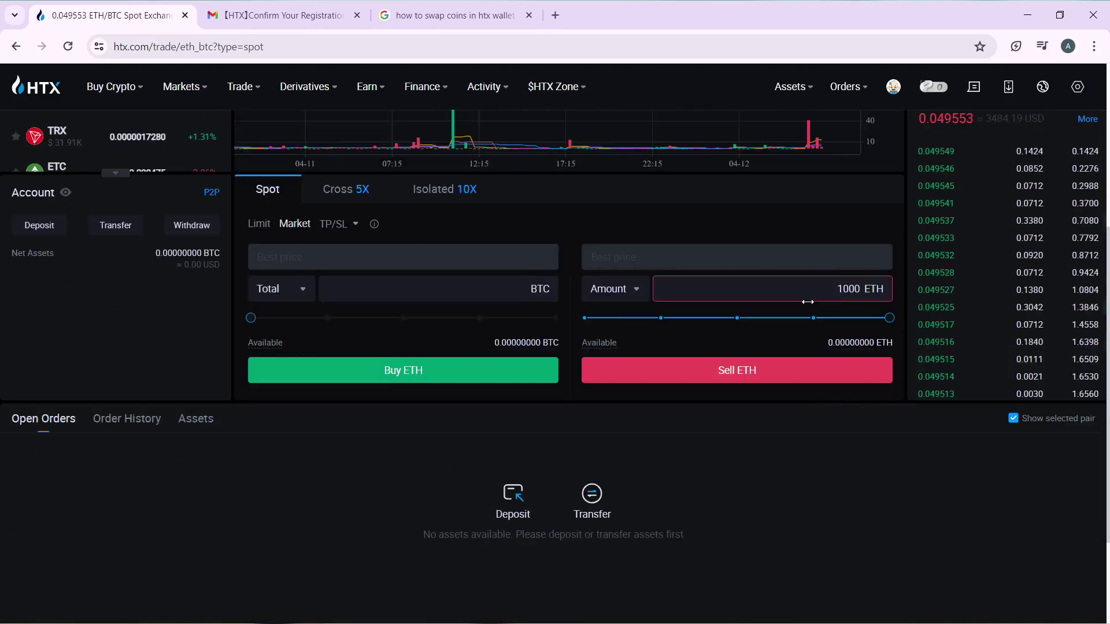
left_click(752, 379)
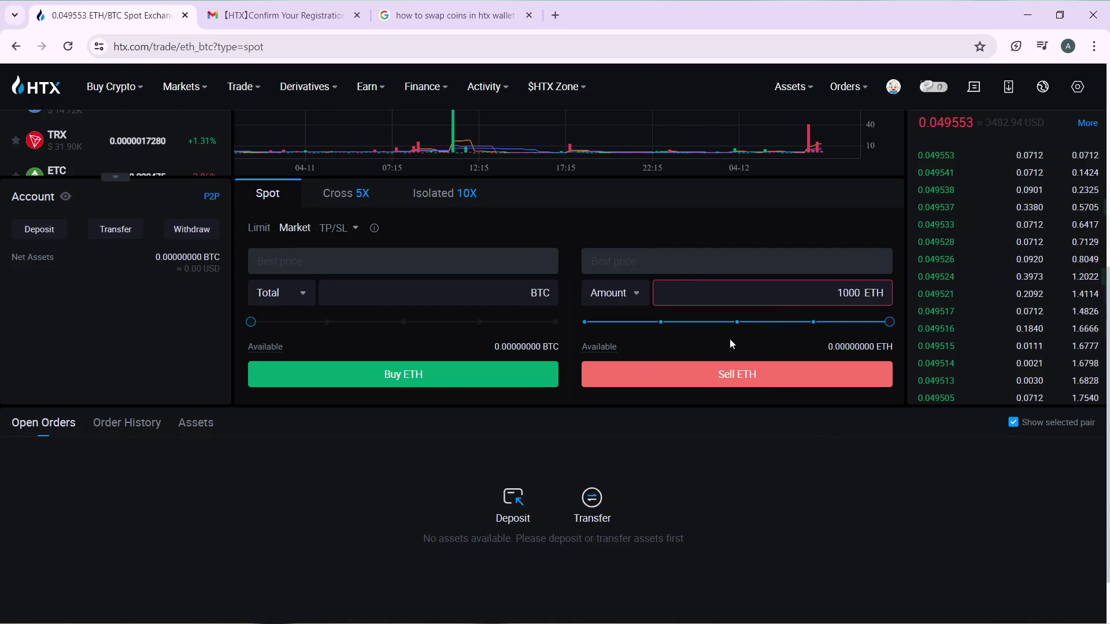
scroll(824, 306, "up", 4)
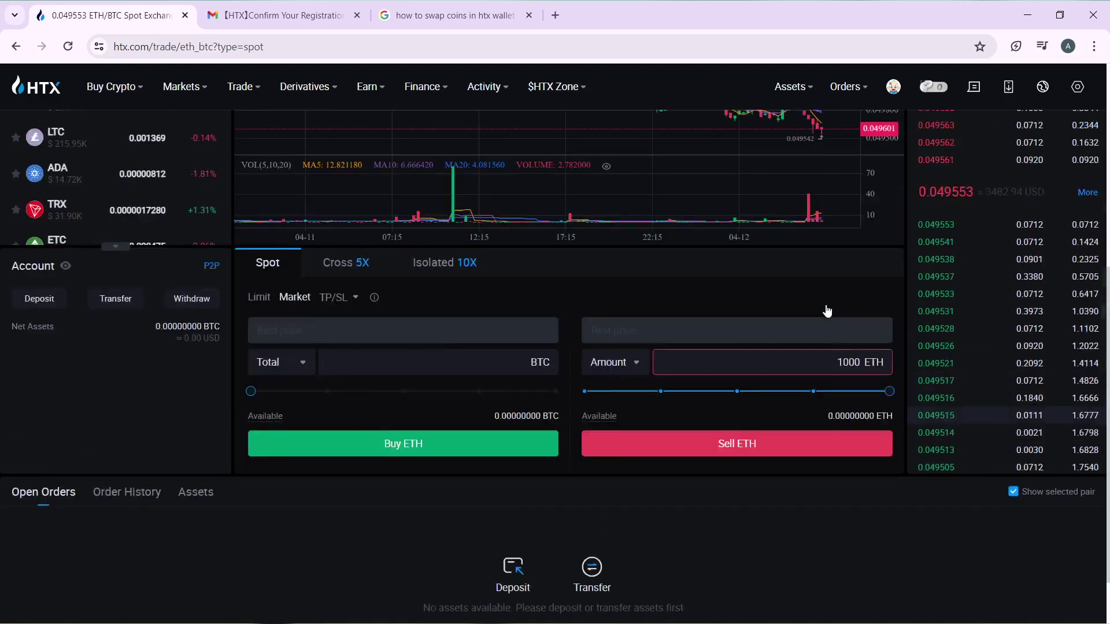
scroll(775, 359, "down", 5)
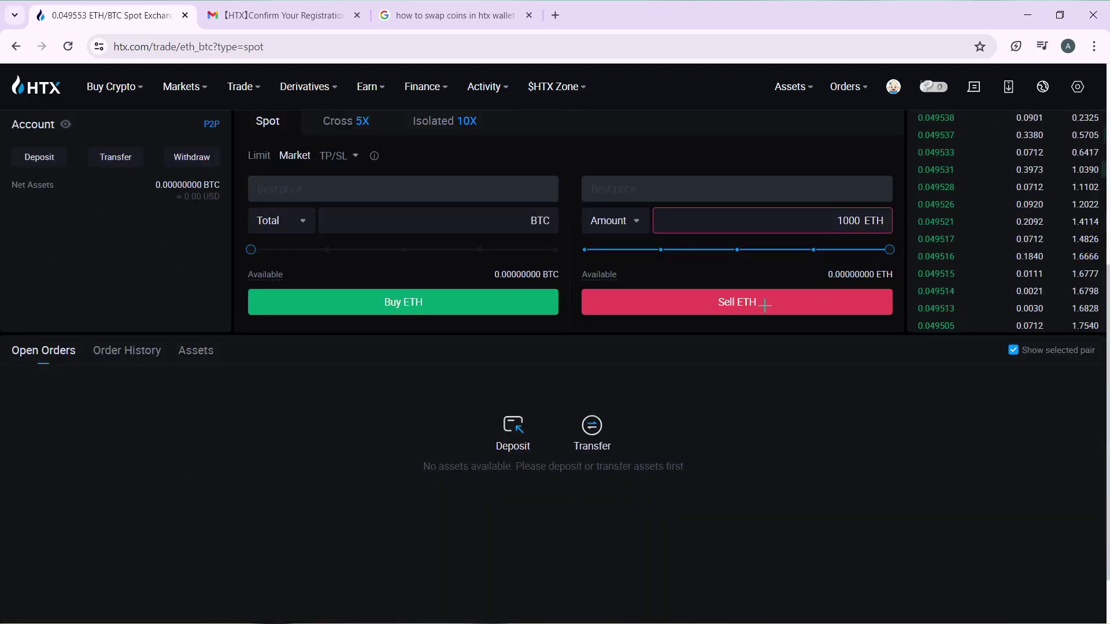
left_click(675, 302)
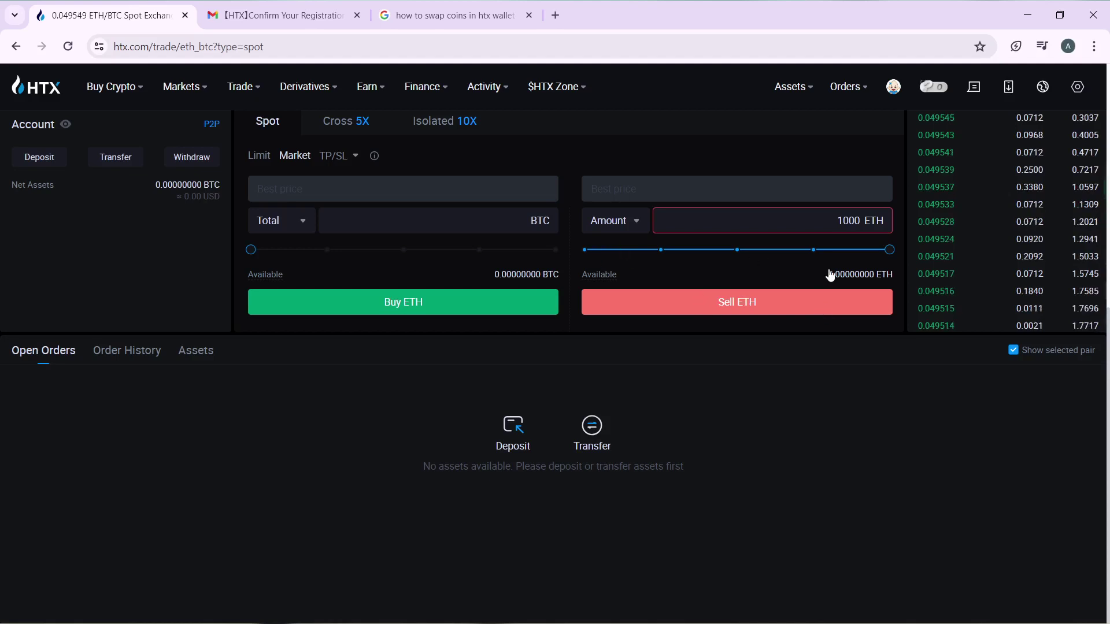
scroll(731, 286, "up", 4)
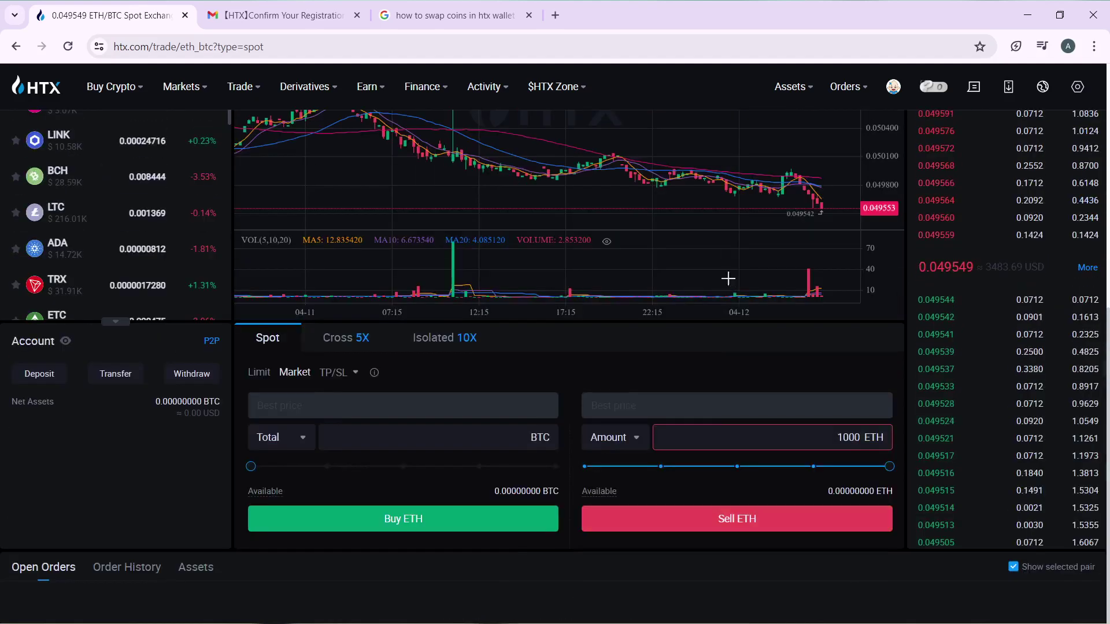
Change the sell amount to 10000 ETH and attempt Sell ETH against the zero balance
left_click(428, 437)
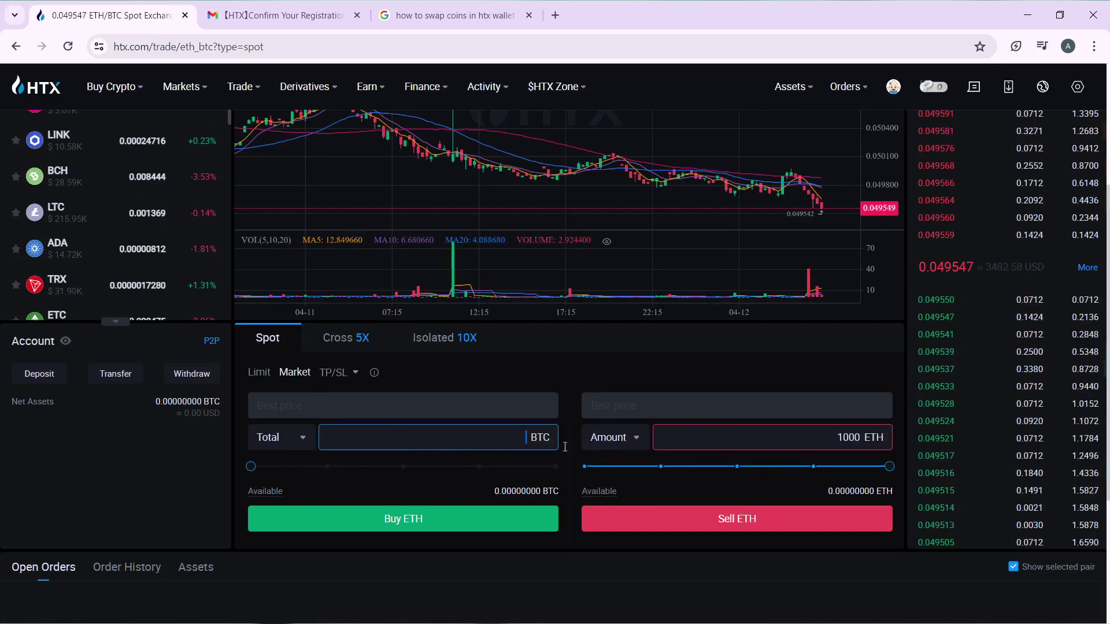
left_click(842, 439)
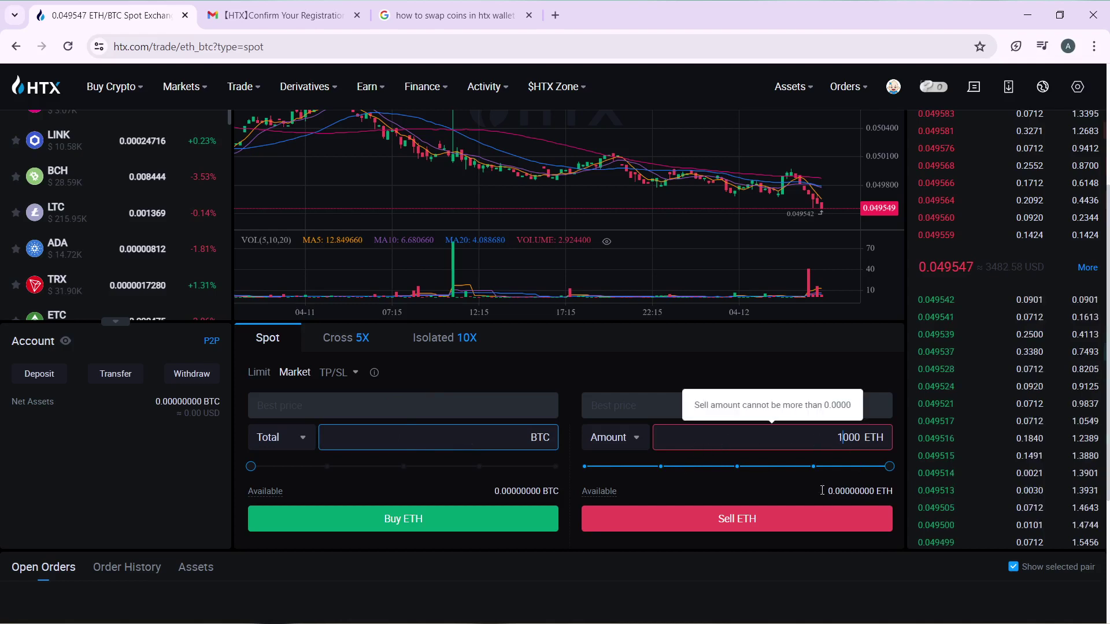
scroll(844, 484, "down", 3)
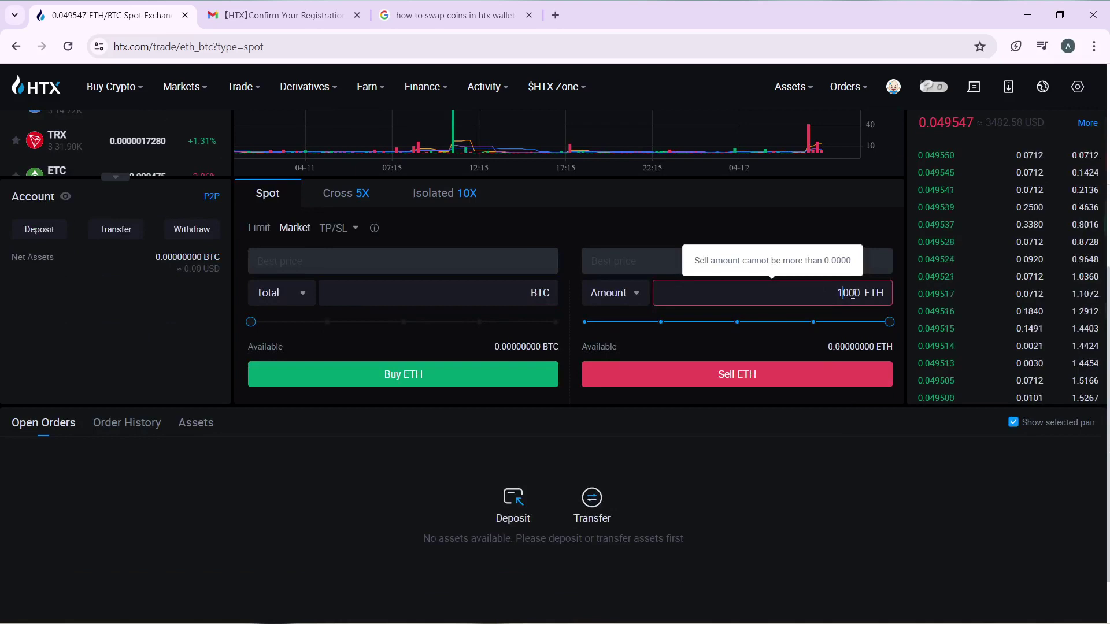
type("0")
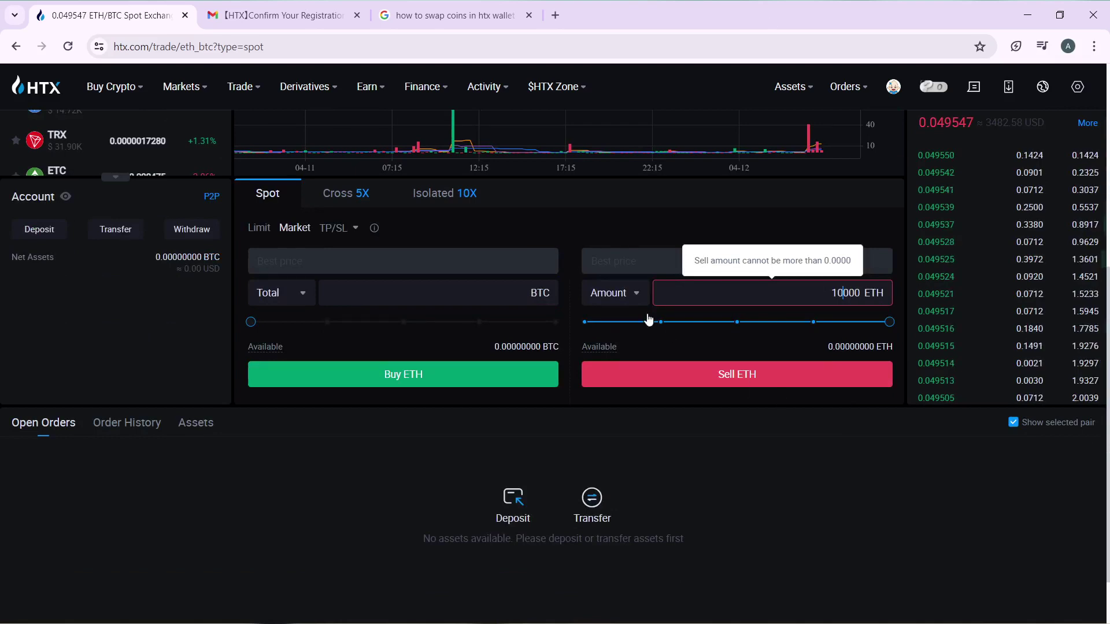
left_click(753, 377)
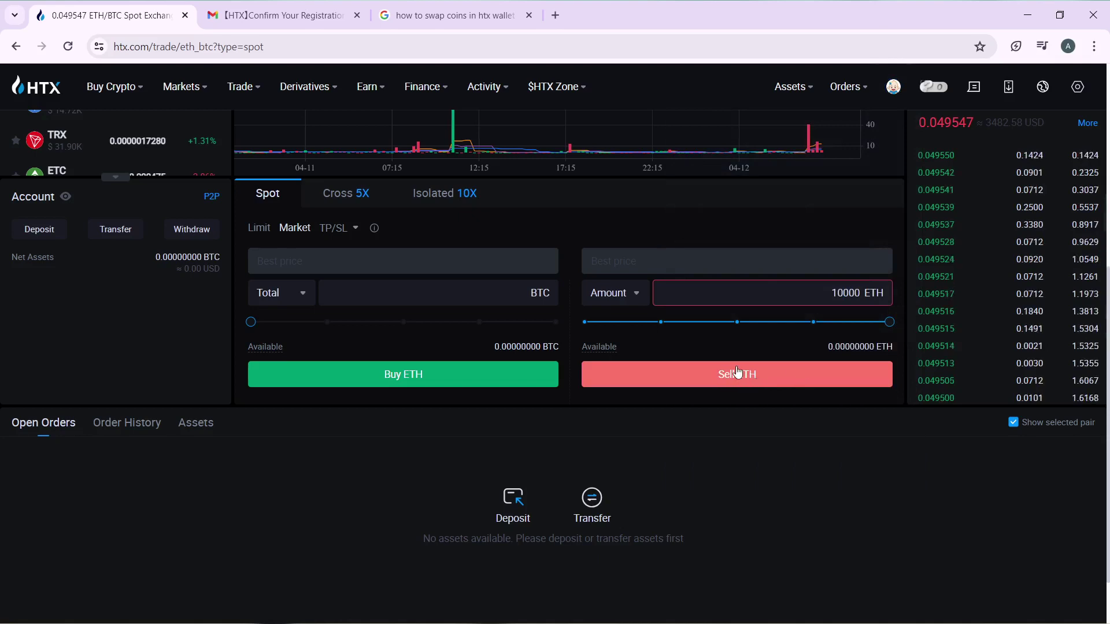
scroll(780, 367, "up", 6)
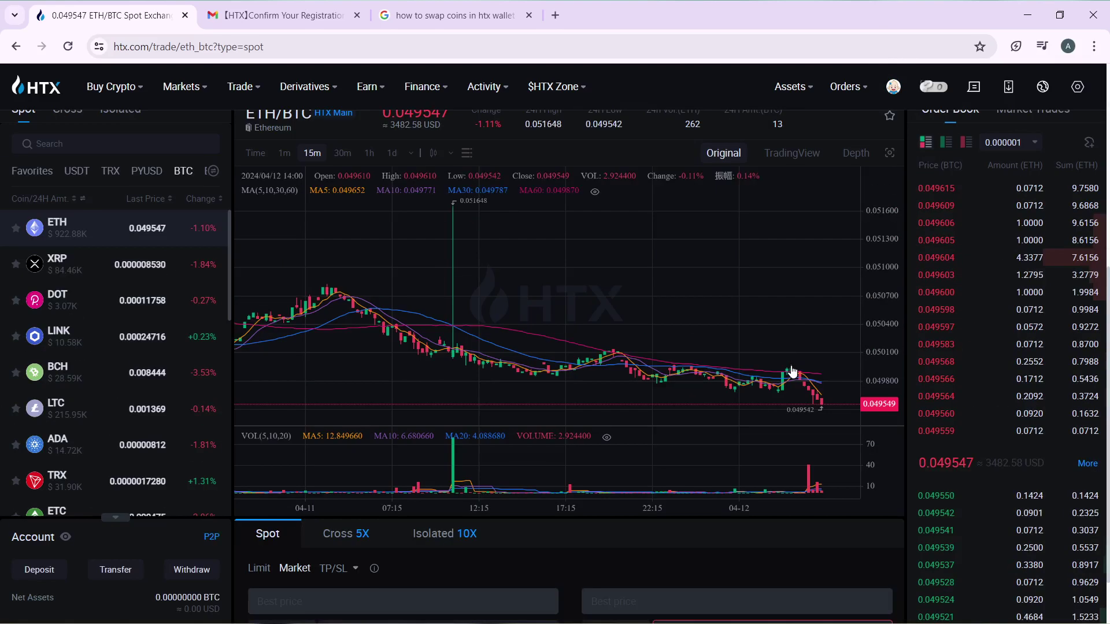
scroll(796, 362, "down", 7)
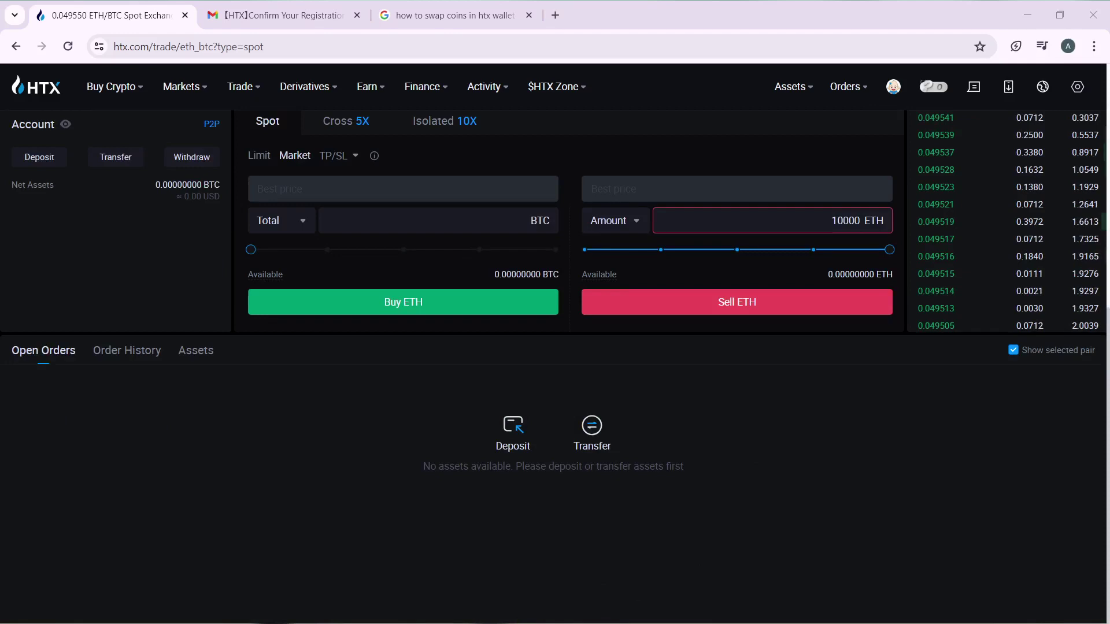
scroll(555, 347, "up", 4)
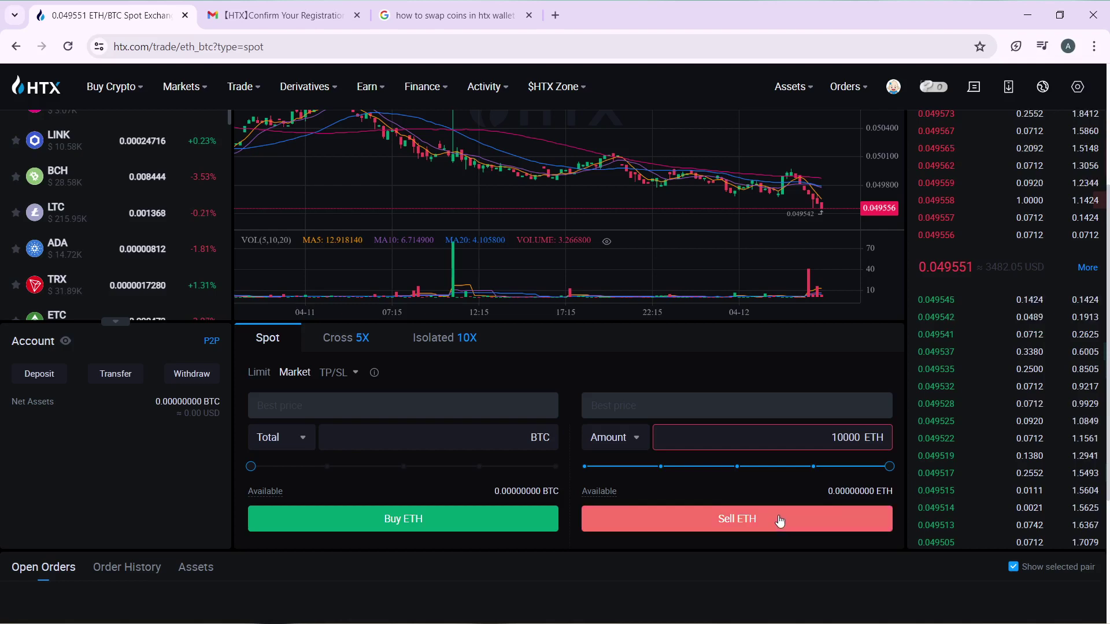
scroll(678, 456, "up", 1)
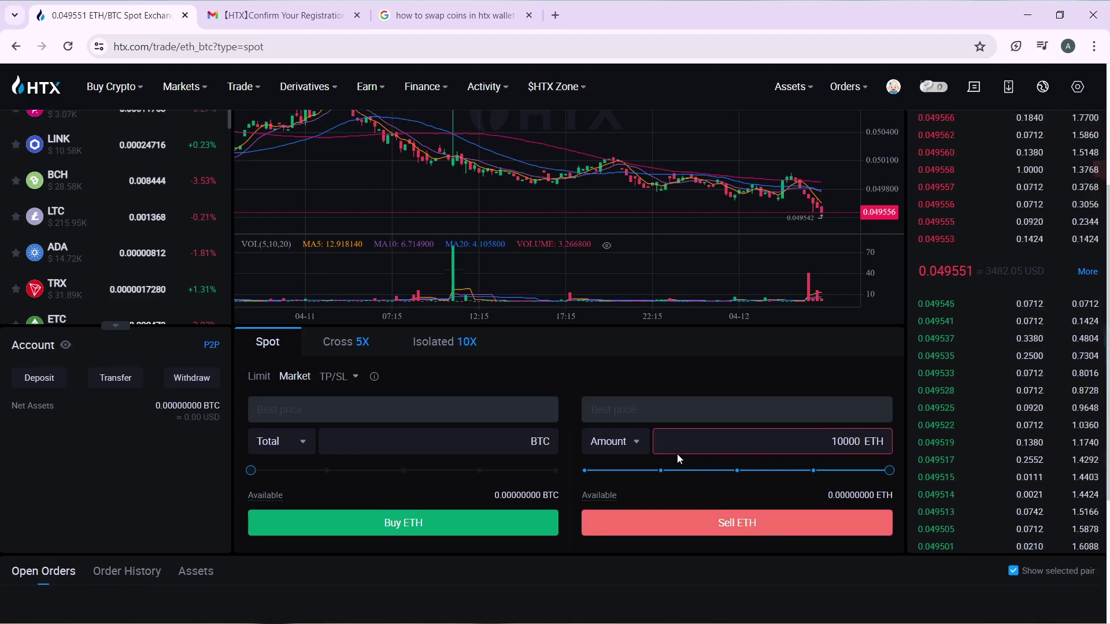
scroll(677, 453, "down", 2)
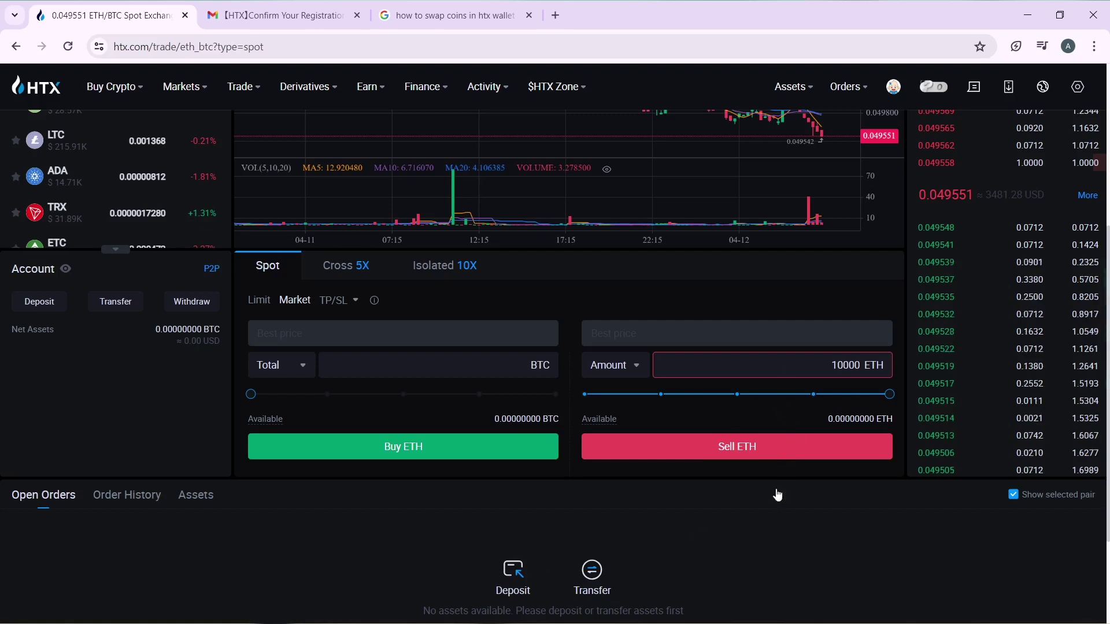
scroll(731, 564, "up", 5)
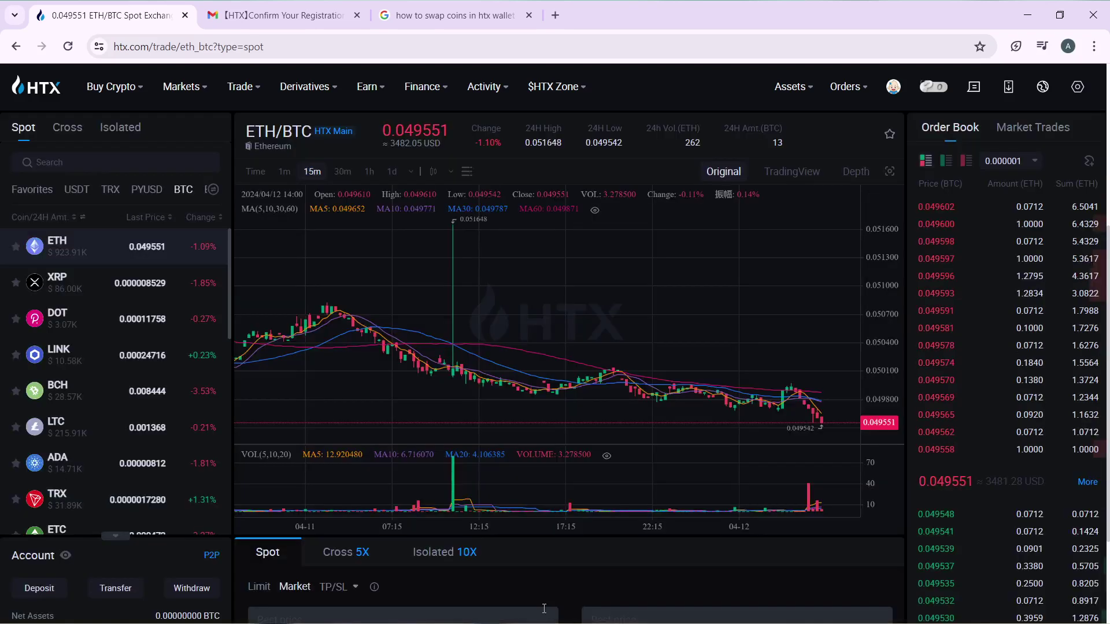